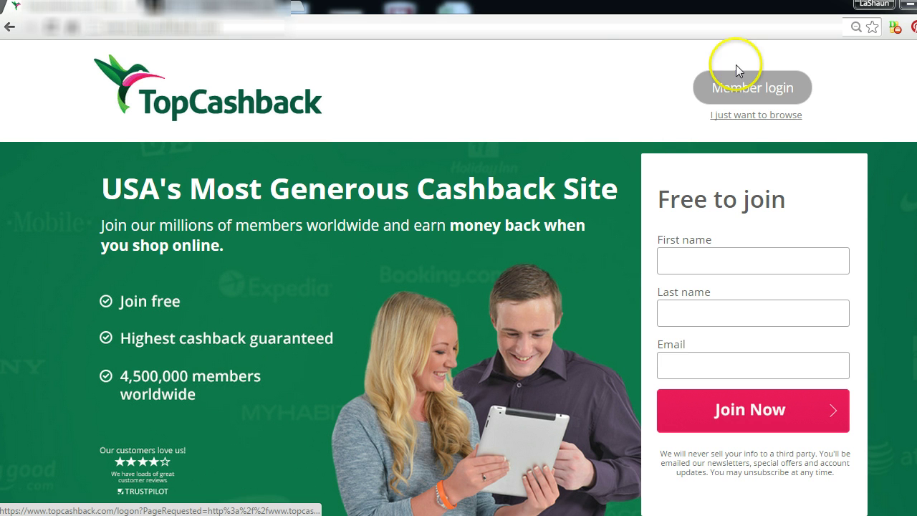
# - Log in to TopCashback, search for 'walmart', and pick Walmart from the suggestions
pyautogui.click(767, 91)
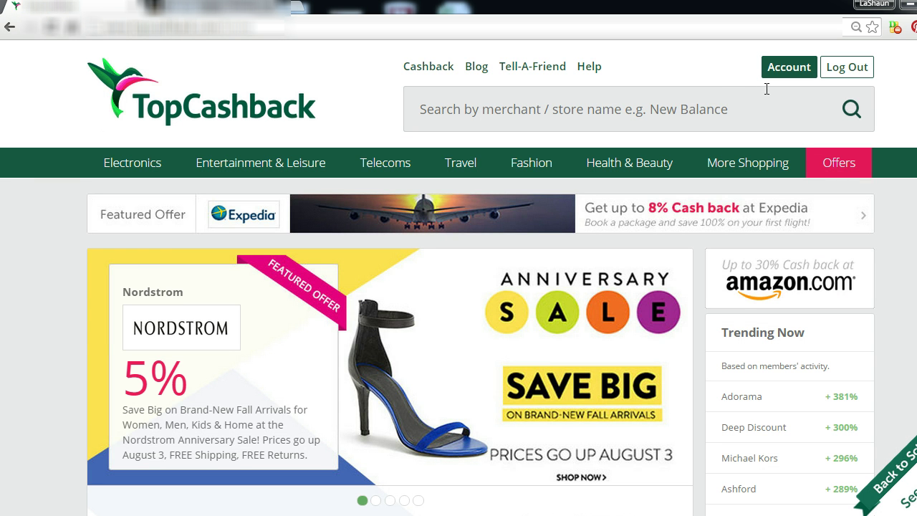
pyautogui.click(702, 114)
pyautogui.write('walmart')
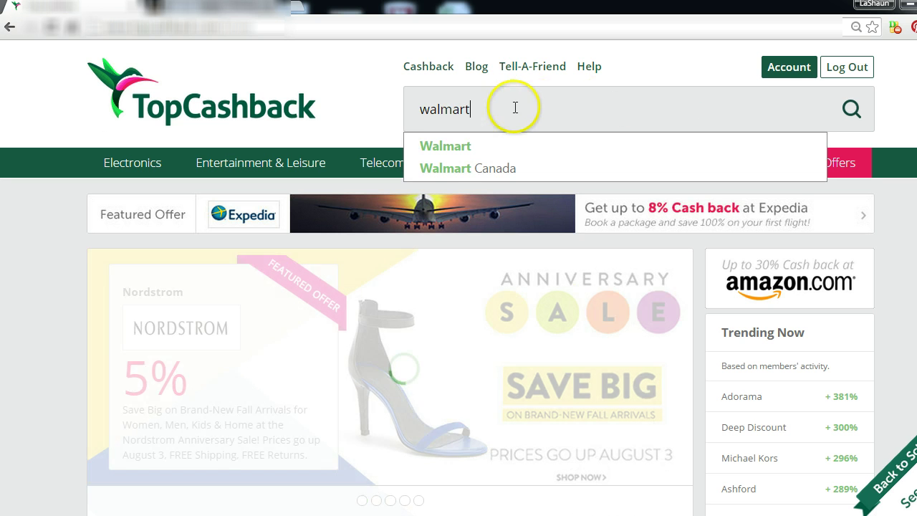
pyautogui.click(442, 147)
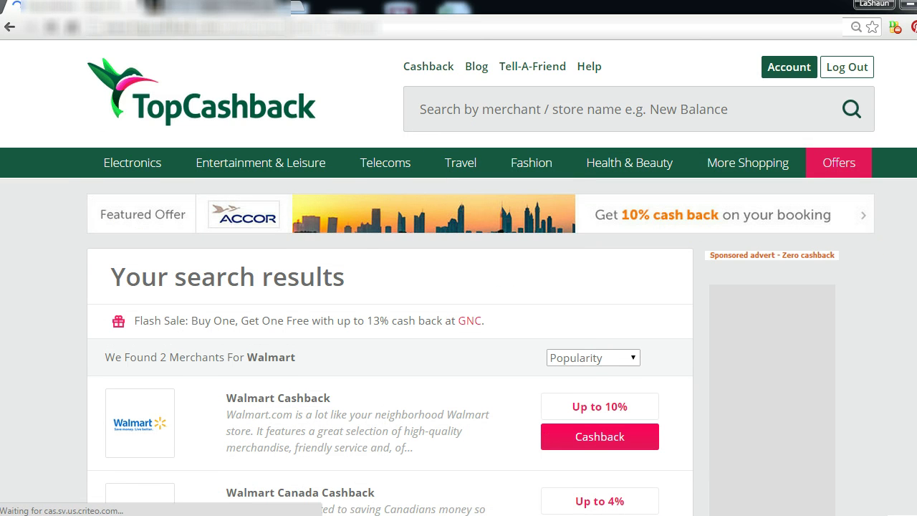
pyautogui.scroll(-2, 692, 222)
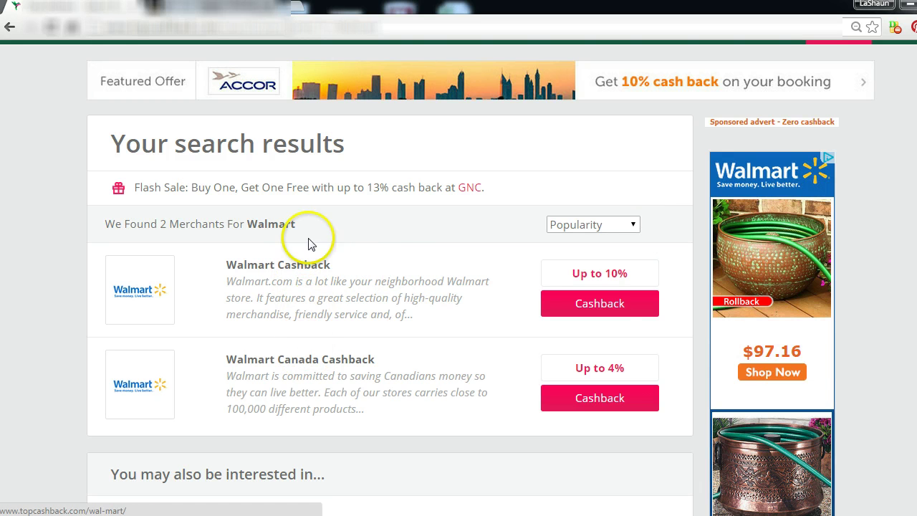
# - Open Walmart's cashback page and follow Get Cashback on the All Other Purchases offer
pyautogui.click(592, 305)
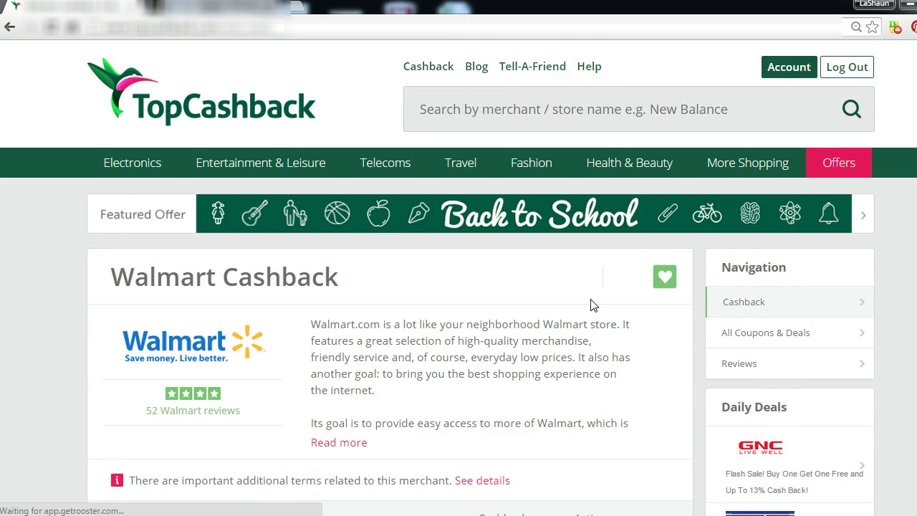
pyautogui.scroll(-6, 593, 304)
pyautogui.scroll(1, 593, 306)
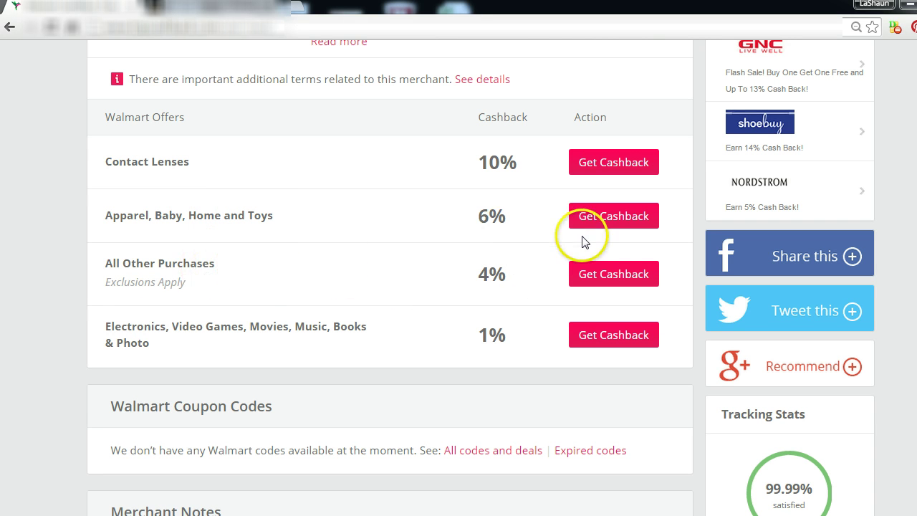
pyautogui.click(613, 279)
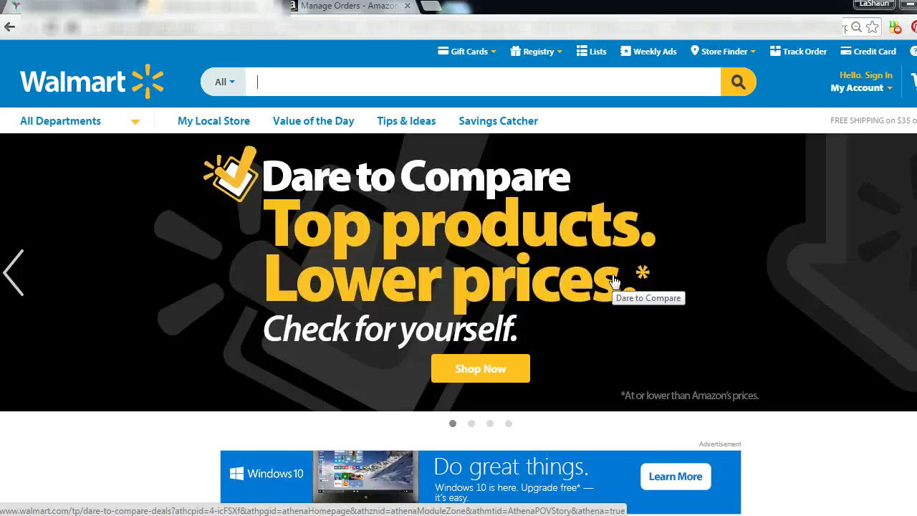
# - Sign in to Walmart.com from My Account using the saved credentials
pyautogui.click(861, 104)
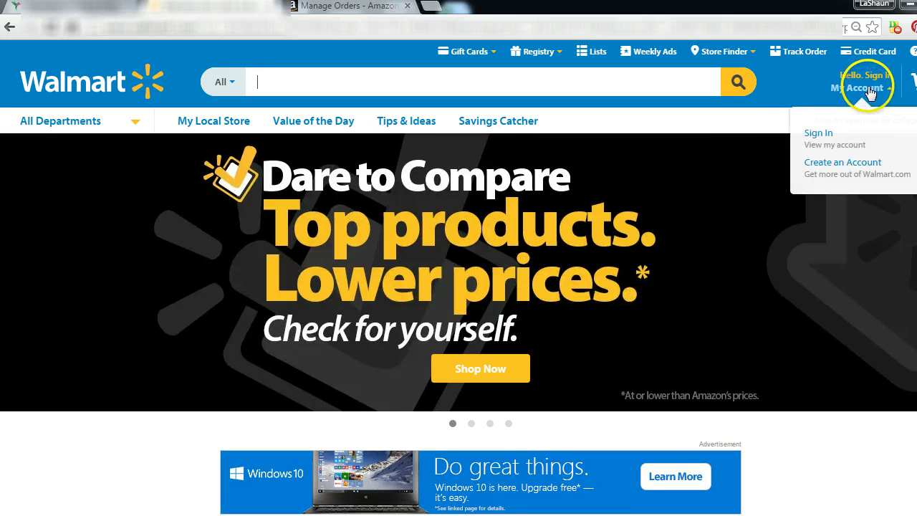
pyautogui.click(824, 135)
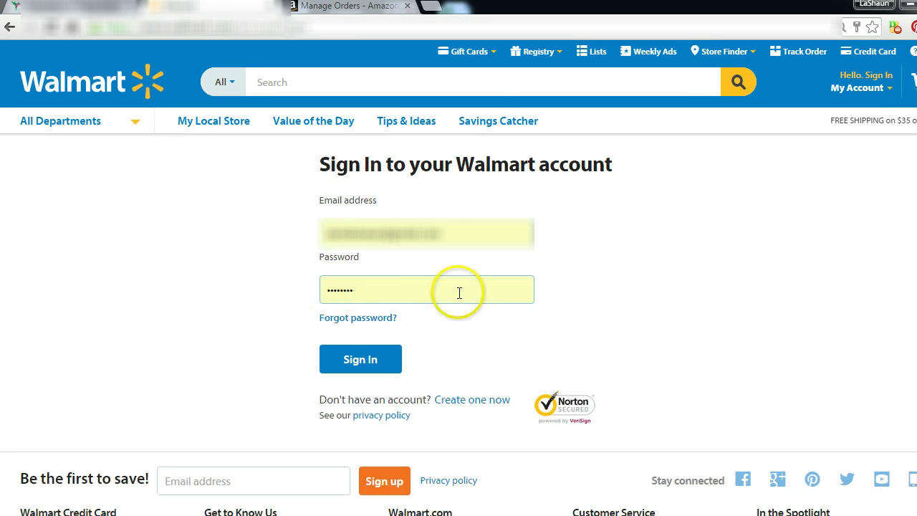
pyautogui.click(351, 366)
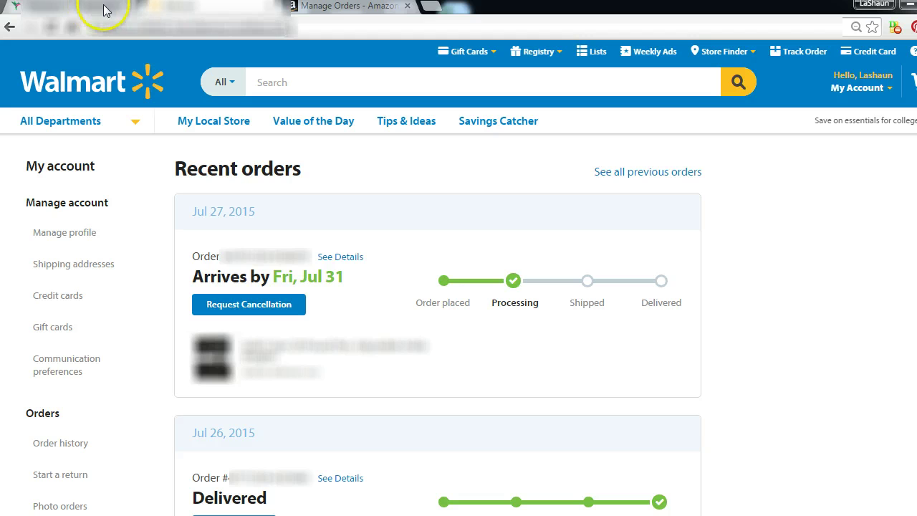
# - Select the first line of the customer's shipping address in the Amazon order, then return to Walmart
pyautogui.click(306, 8)
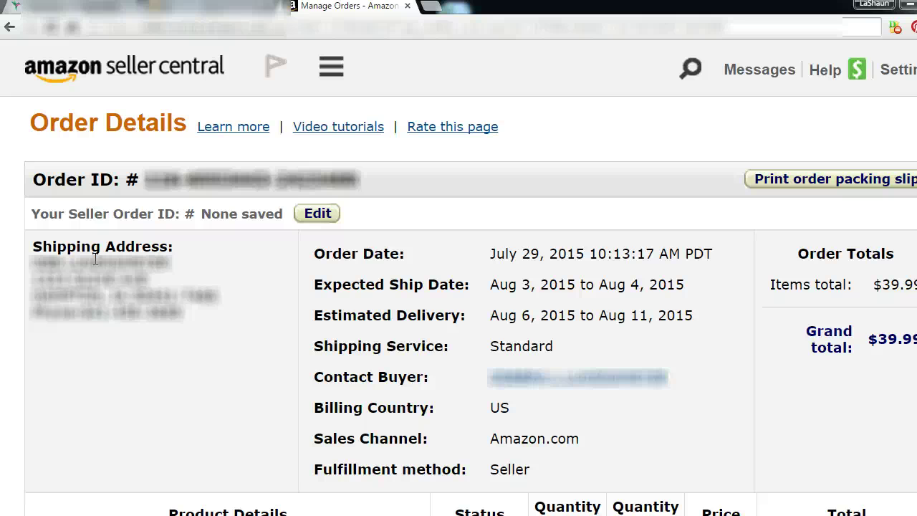
pyautogui.click(32, 262)
pyautogui.moveTo(32, 262); pyautogui.dragTo(168, 263)
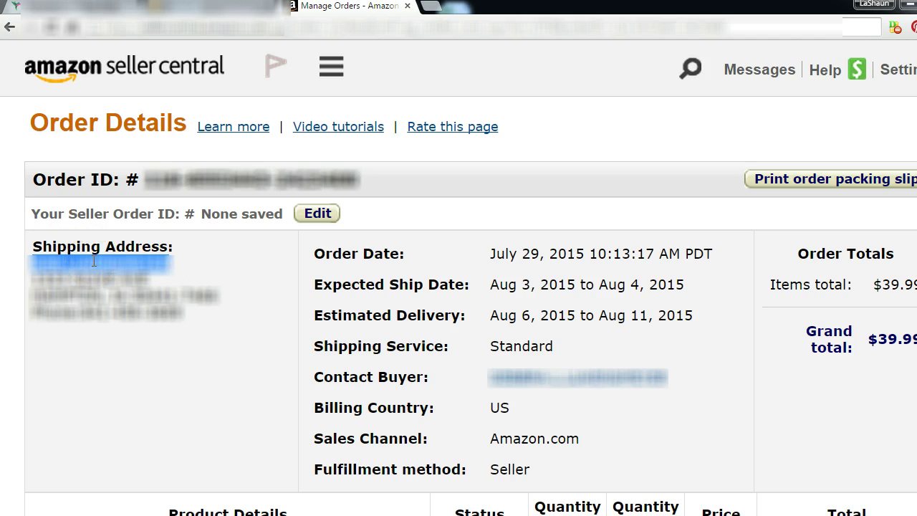
pyautogui.click(158, 9)
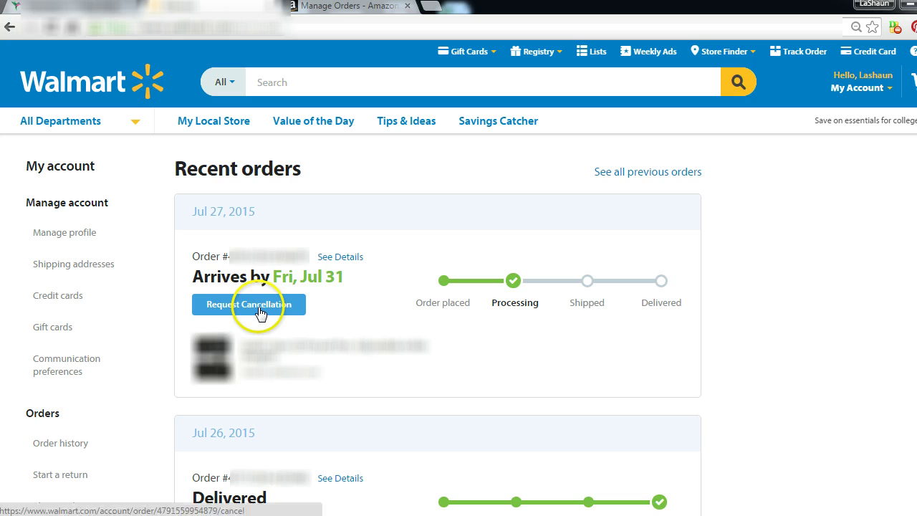
# - Open the $23.97 product page and add the item to the cart
pyautogui.click(315, 346)
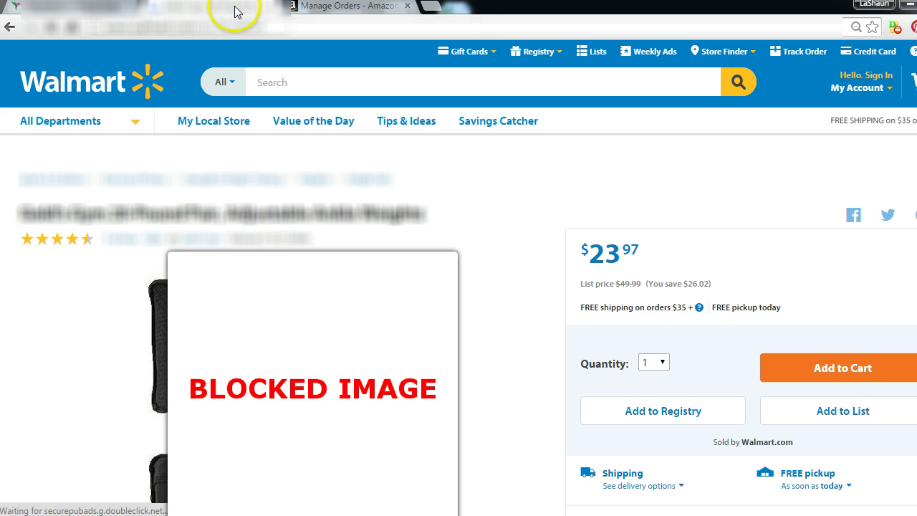
pyautogui.click(839, 359)
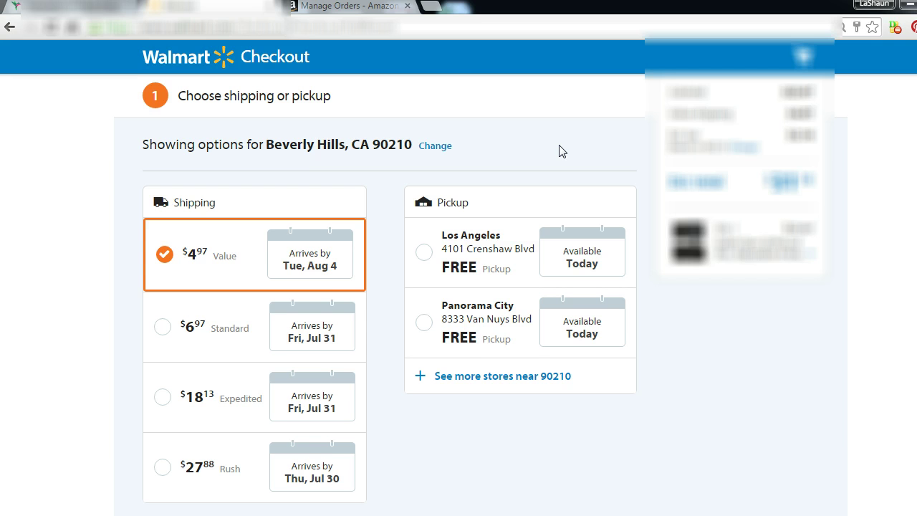
# - Continue with $4.97 Value shipping to the new shipping address form
pyautogui.scroll(-3, 459, 275)
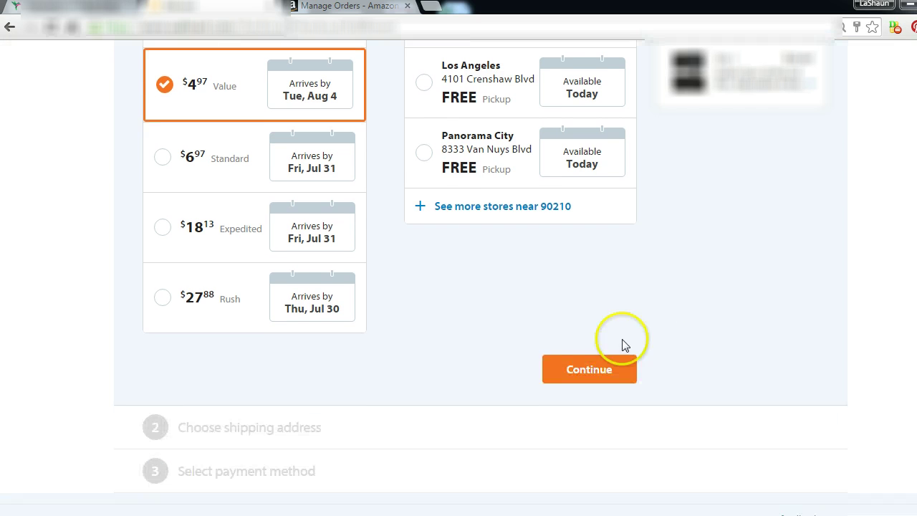
pyautogui.click(604, 377)
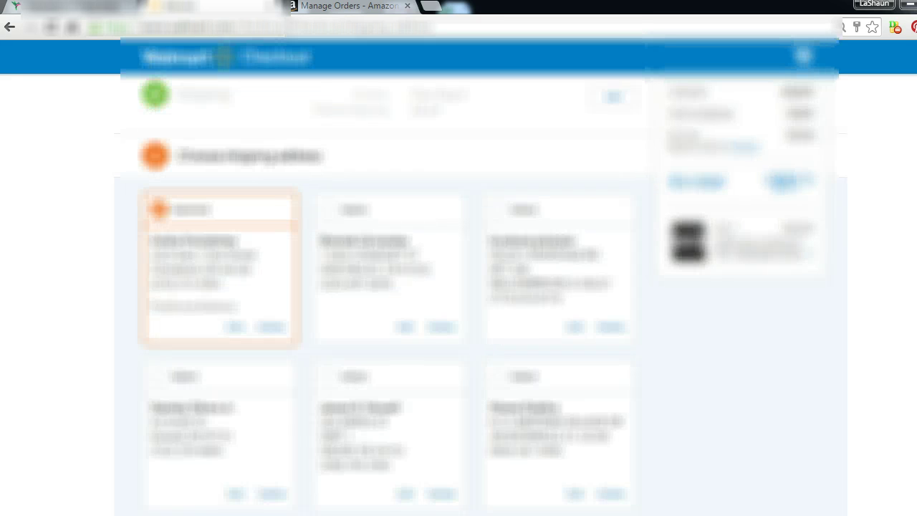
pyautogui.scroll(-3, 657, 249)
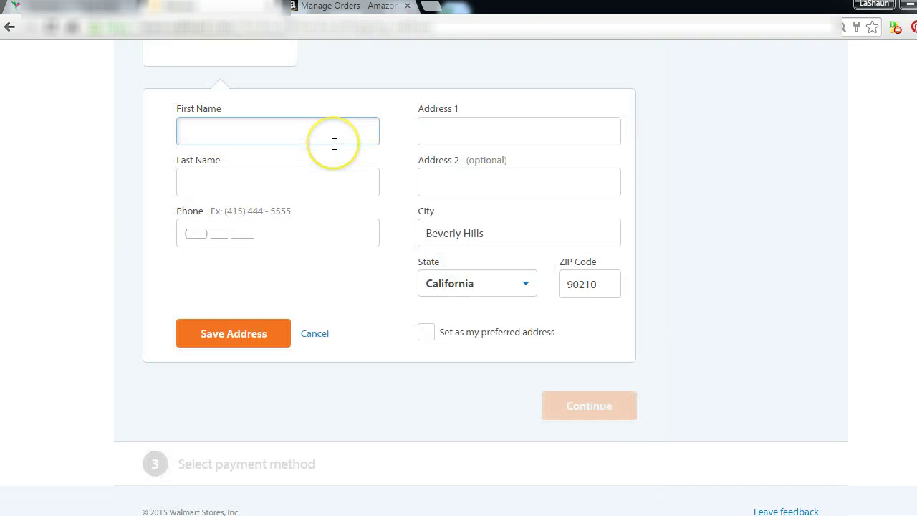
# - Copy the customer's name from the Amazon order into the first and last name fields
pyautogui.click(327, 8)
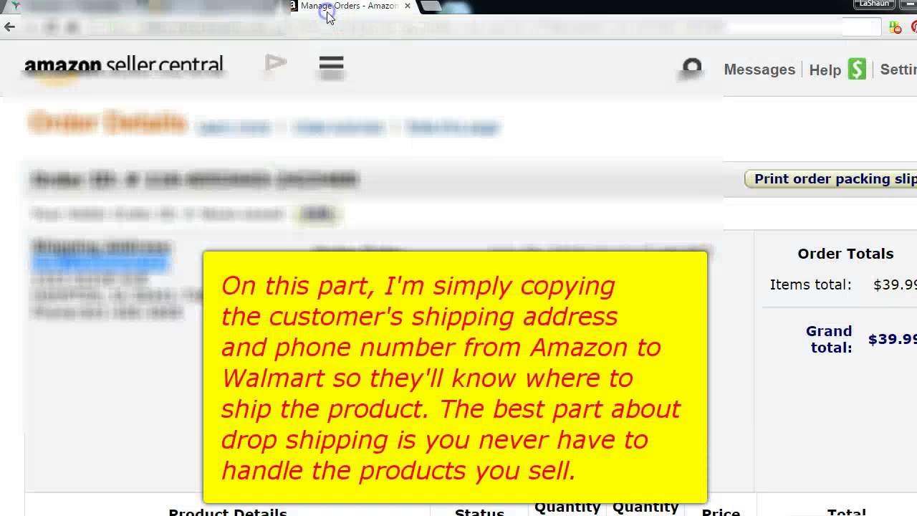
pyautogui.moveTo(92, 250); pyautogui.dragTo(96, 263)
pyautogui.rightClick(99, 263)
pyautogui.click(146, 275)
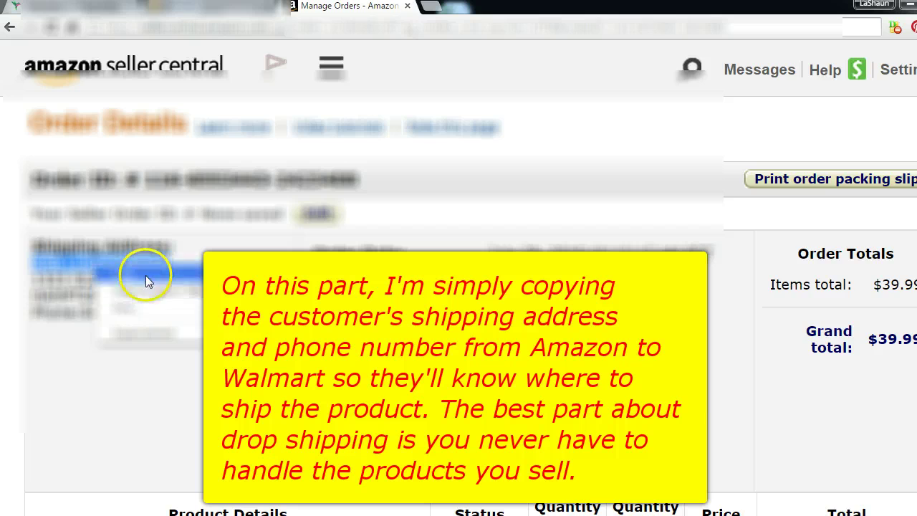
pyautogui.click(201, 10)
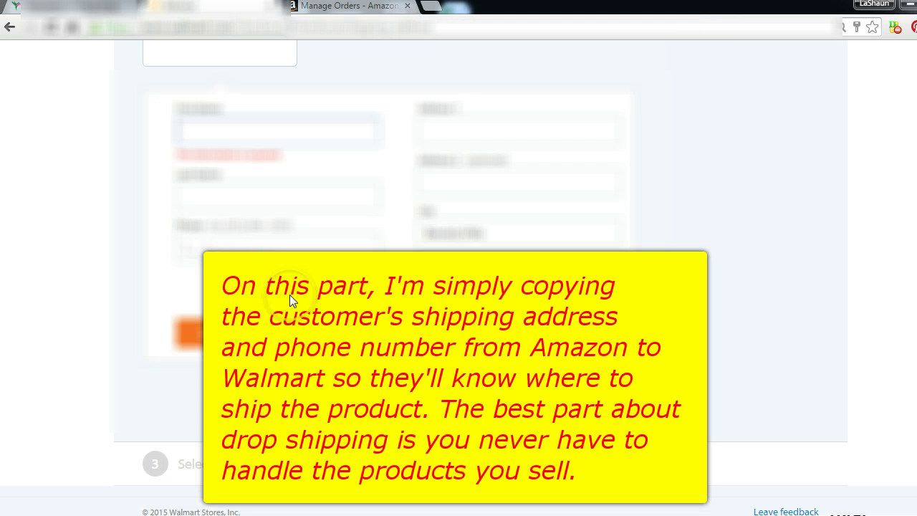
pyautogui.hotkey('ctrl', 'v')
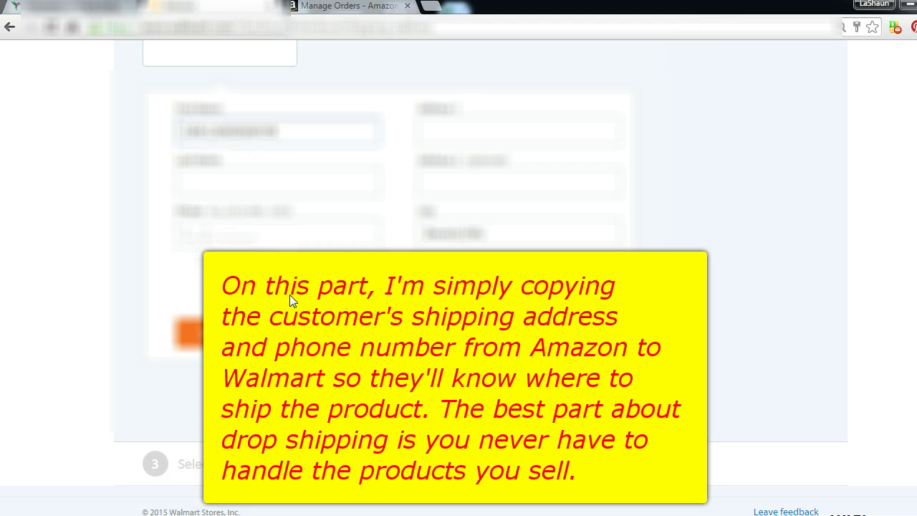
pyautogui.hotkey('ctrl', 'shift', 'Left')
pyautogui.press('BackSpace')
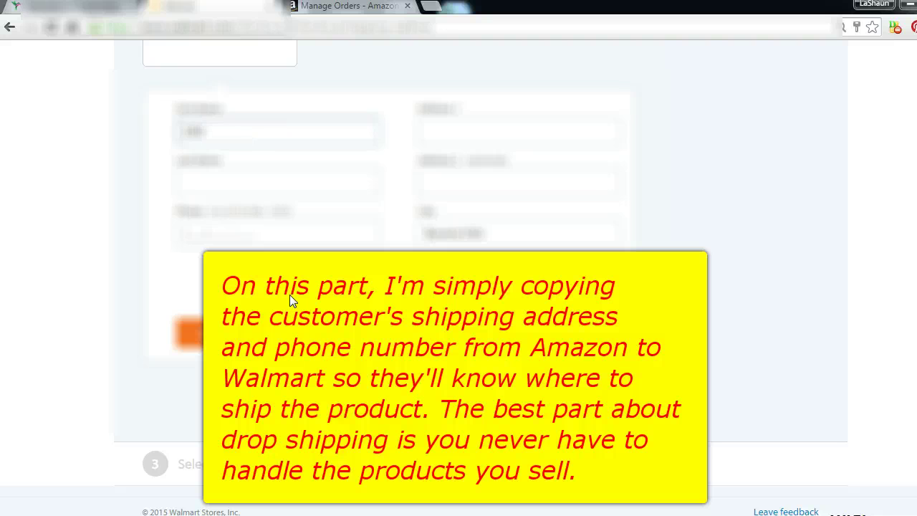
pyautogui.press('Tab')
pyautogui.hotkey('ctrl', 'v')
pyautogui.press('Tab')
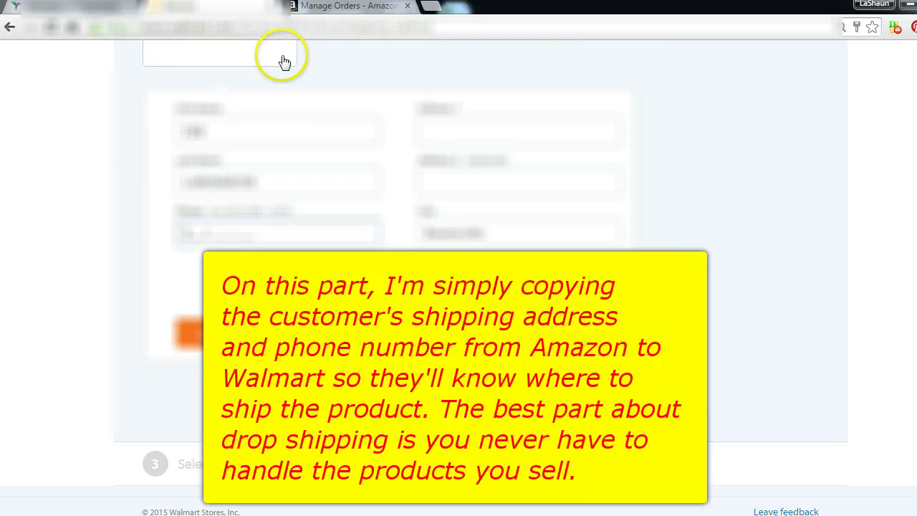
# - Copy the customer's phone number part by part into the phone field
pyautogui.click(367, 7)
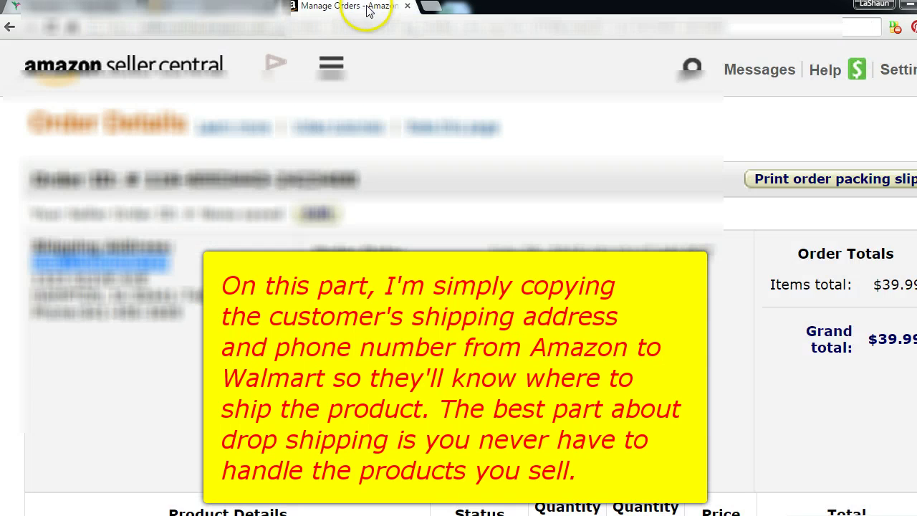
pyautogui.click(93, 306)
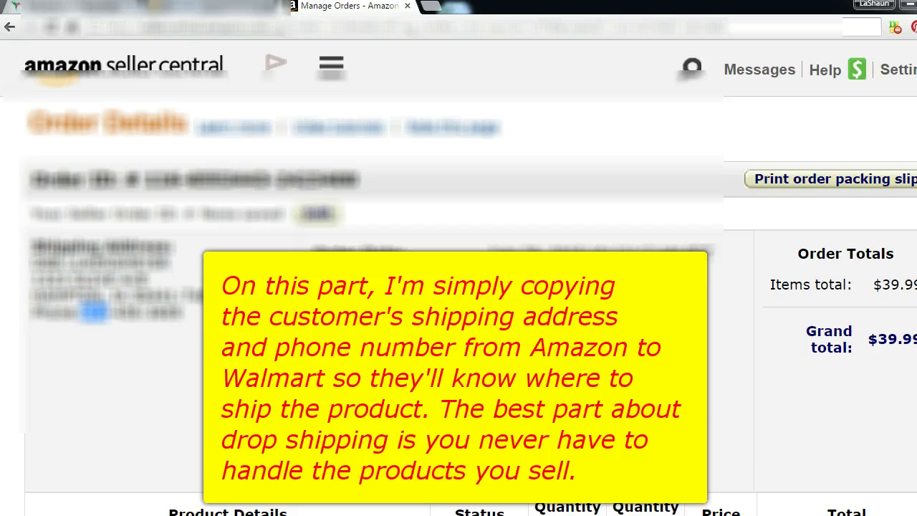
pyautogui.click(158, 10)
pyautogui.click(183, 235)
pyautogui.hotkey('ctrl', 'v')
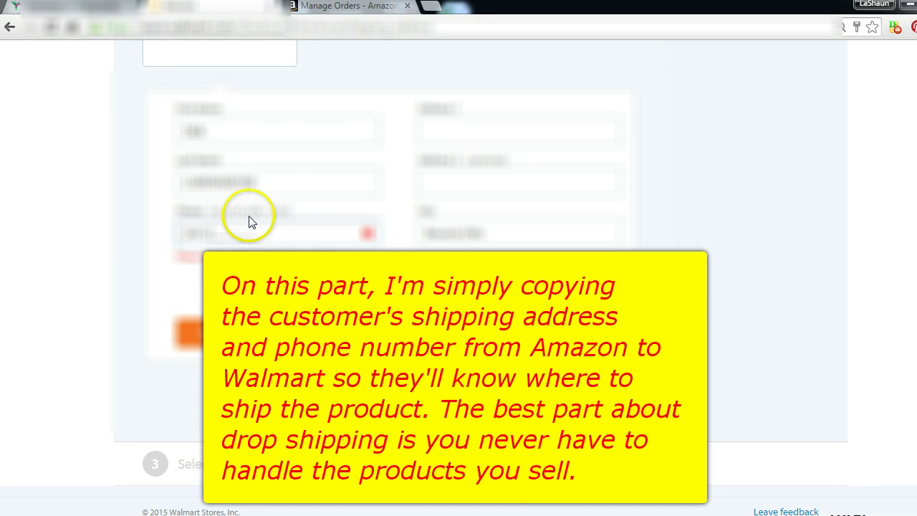
pyautogui.click(369, 6)
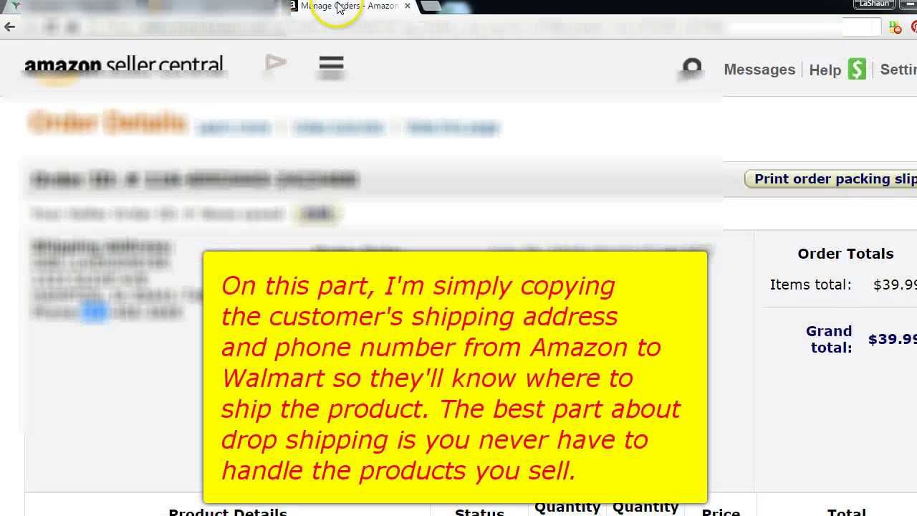
pyautogui.click(128, 308)
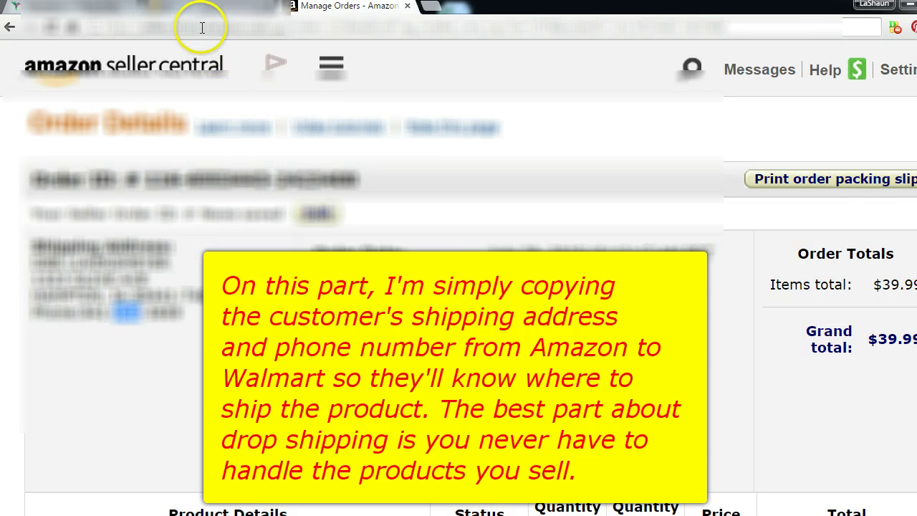
pyautogui.click(196, 6)
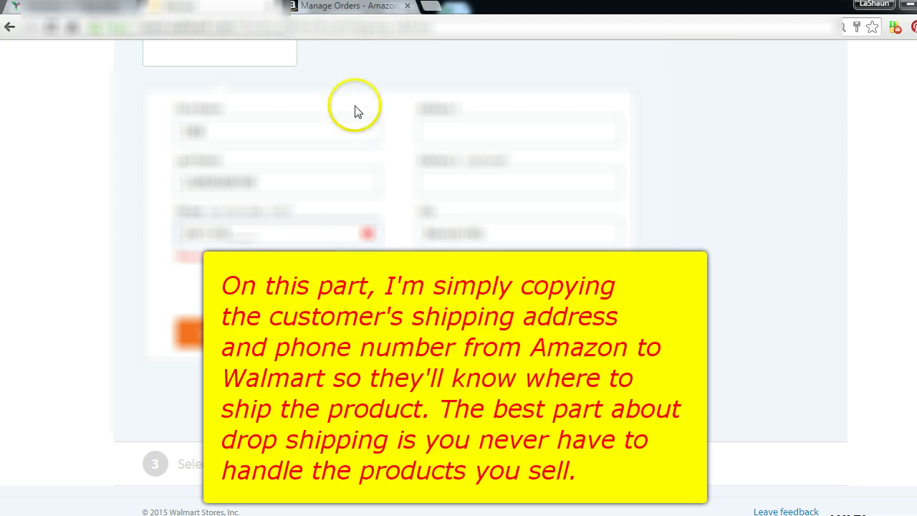
pyautogui.click(333, 8)
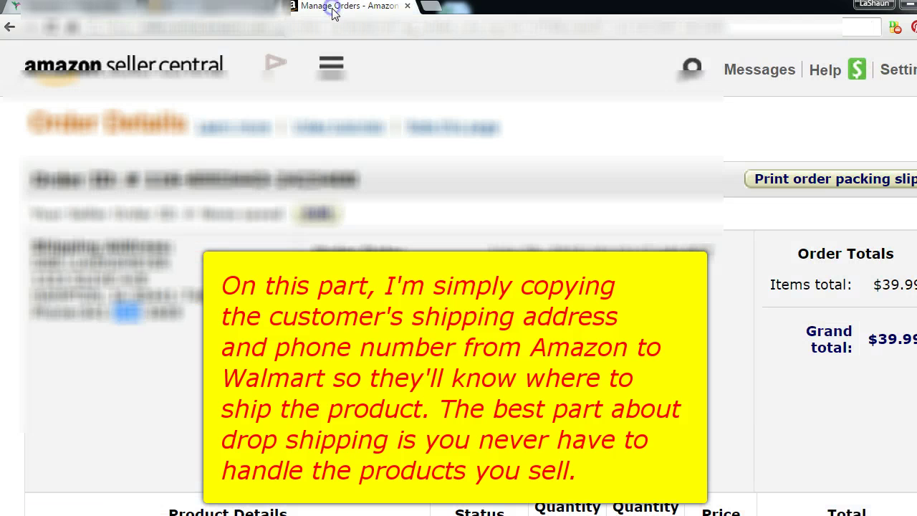
pyautogui.doubleClick(153, 313)
pyautogui.hotkey('ctrl', 'c')
pyautogui.click(179, 7)
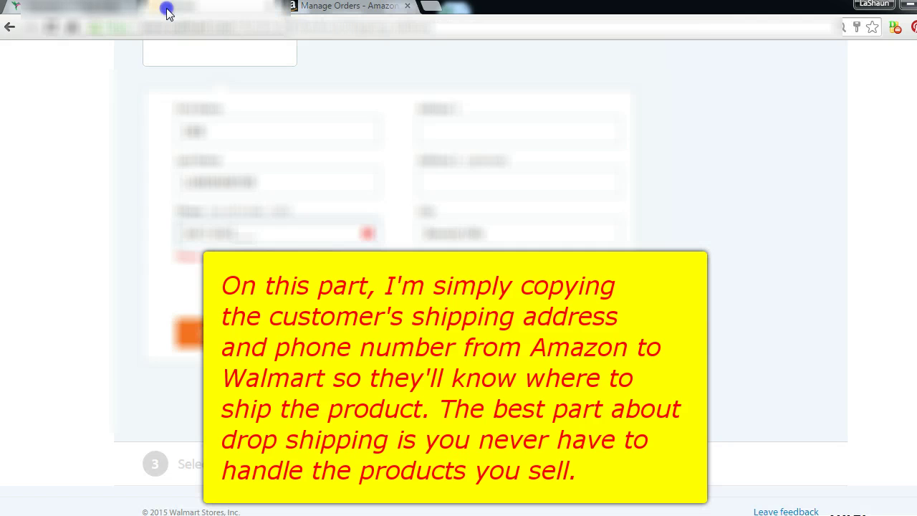
pyautogui.click(281, 232)
pyautogui.hotkey('ctrl', 'v')
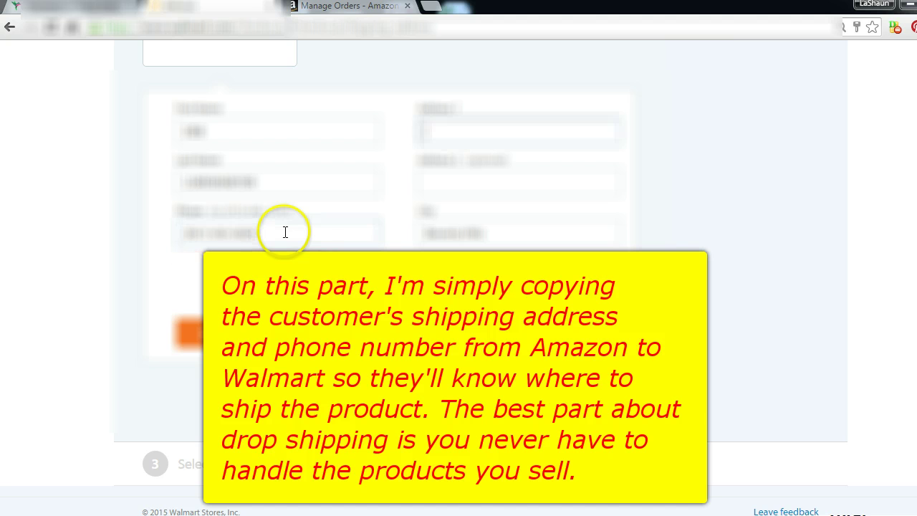
# - Copy the second address line, city and zip code from the Amazon order into the form
pyautogui.click(317, 10)
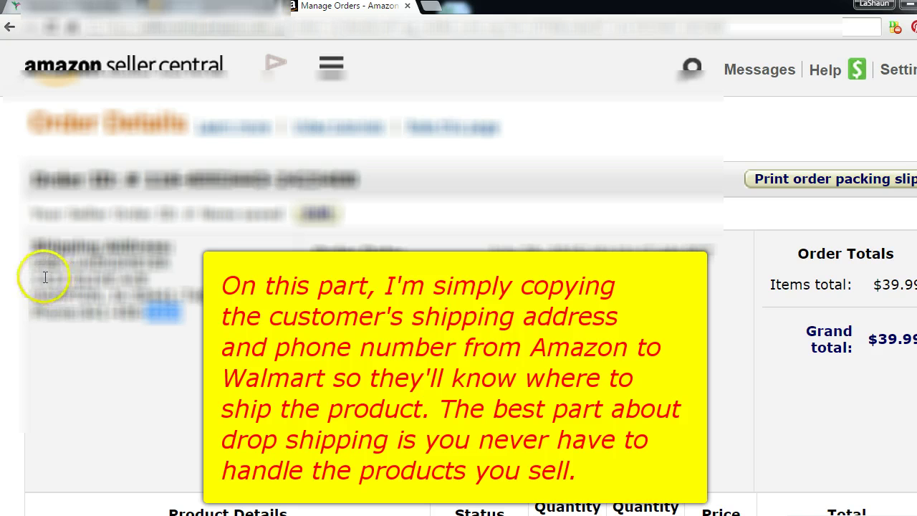
pyautogui.moveTo(33, 278); pyautogui.dragTo(152, 280)
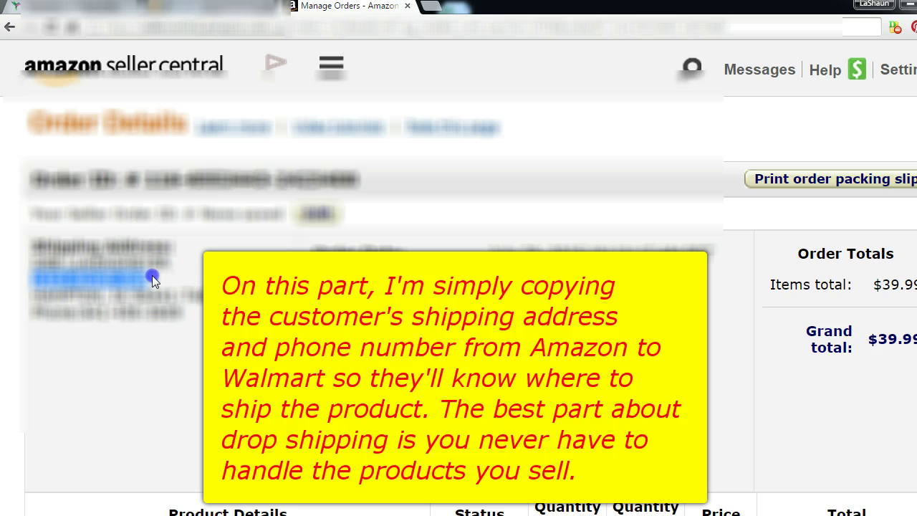
pyautogui.click(179, 7)
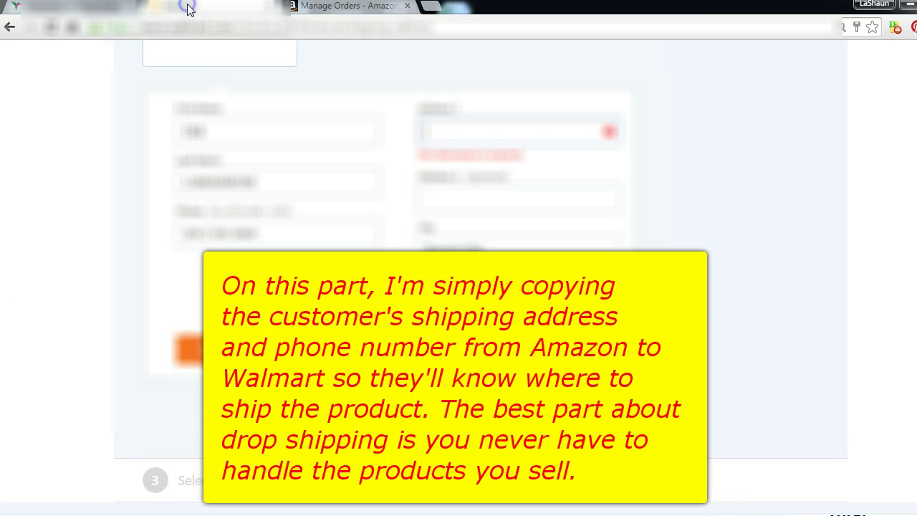
pyautogui.click(373, 7)
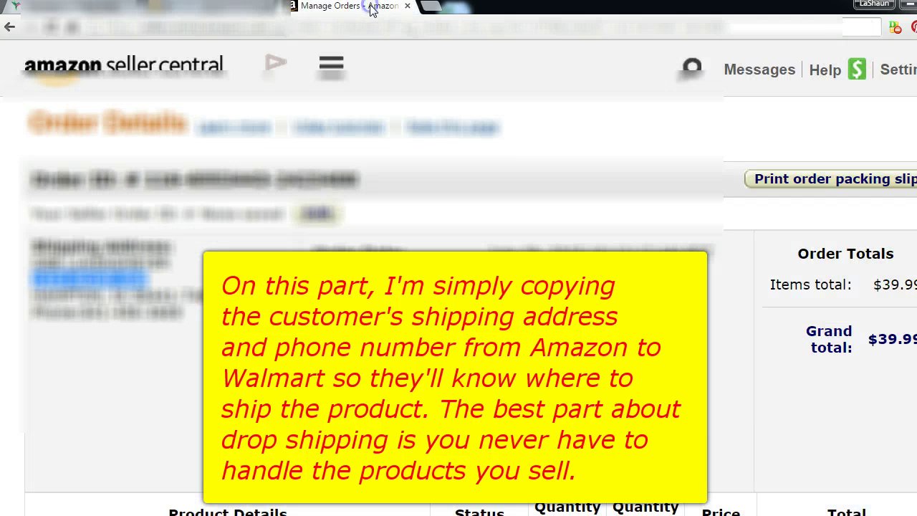
pyautogui.doubleClick(58, 291)
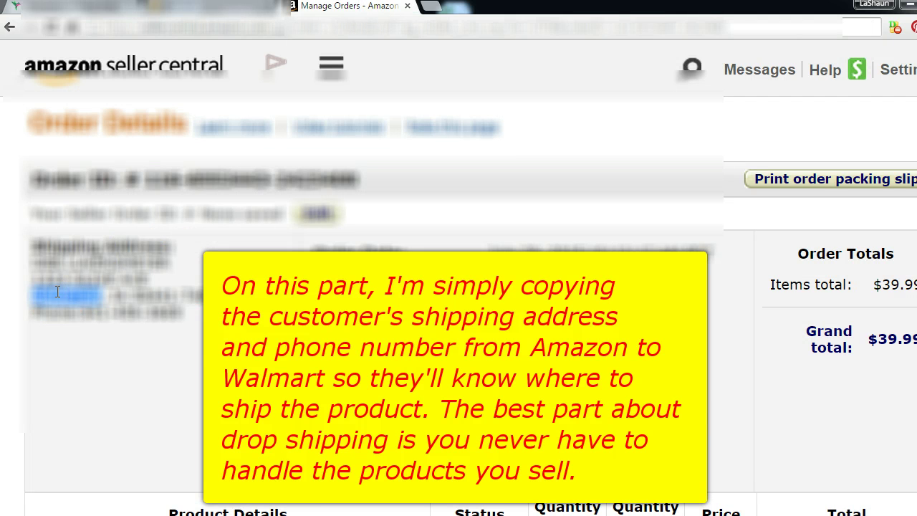
pyautogui.click(150, 7)
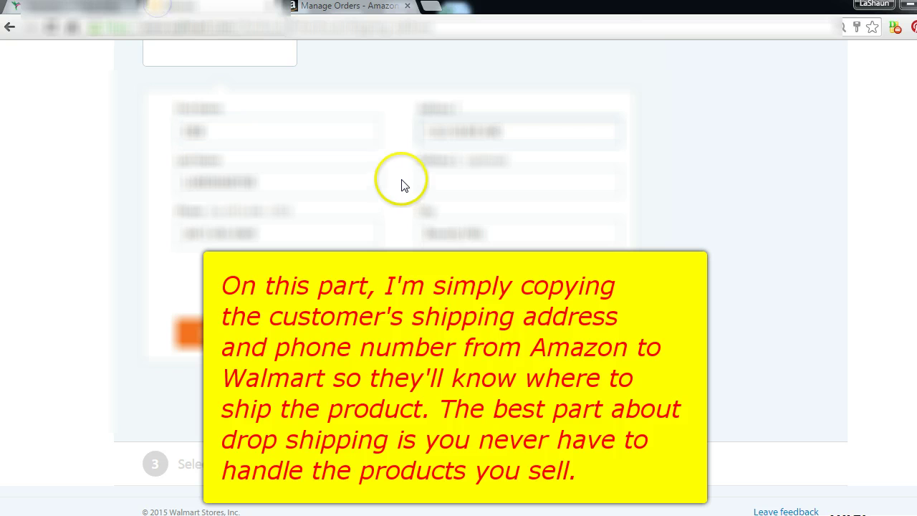
pyautogui.click(453, 229)
pyautogui.hotkey('ctrl', 'v')
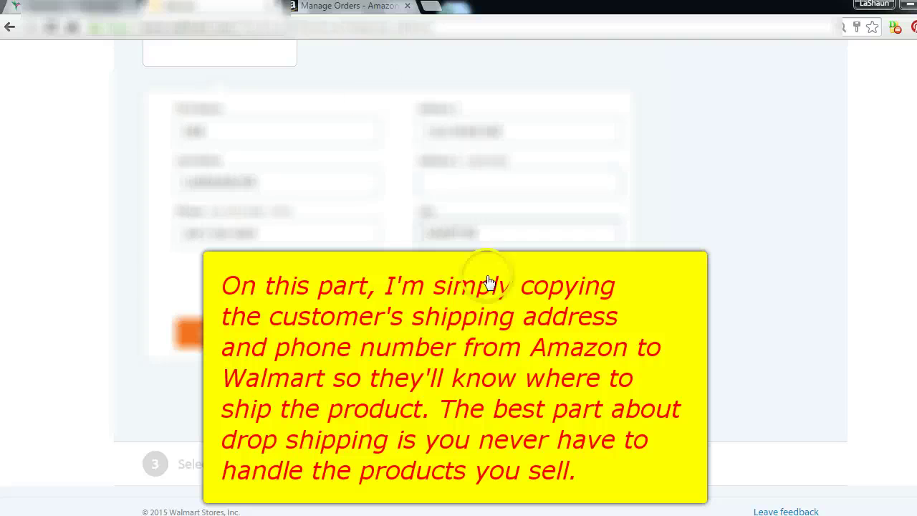
# - Copy the remaining city-line details and finish filling the Walmart address fields
pyautogui.click(331, 8)
pyautogui.doubleClick(156, 293)
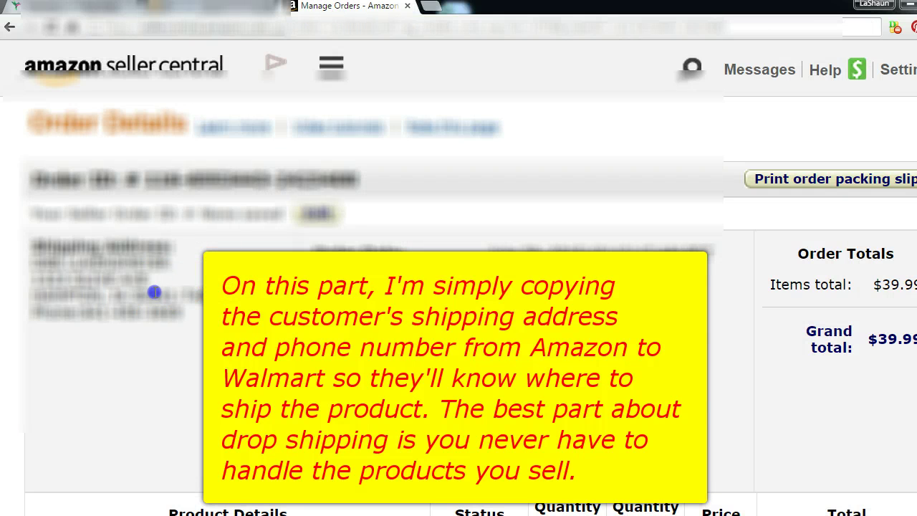
pyautogui.click(197, 7)
pyautogui.click(605, 282)
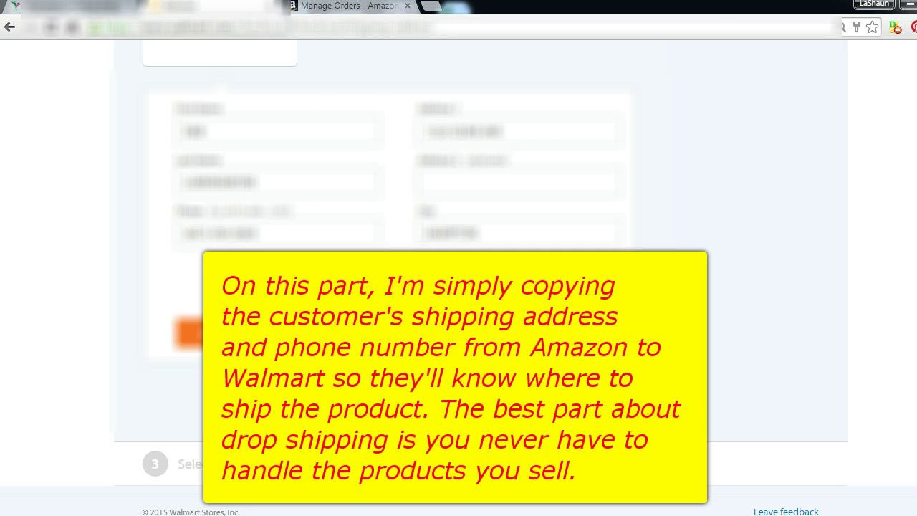
pyautogui.click(301, 9)
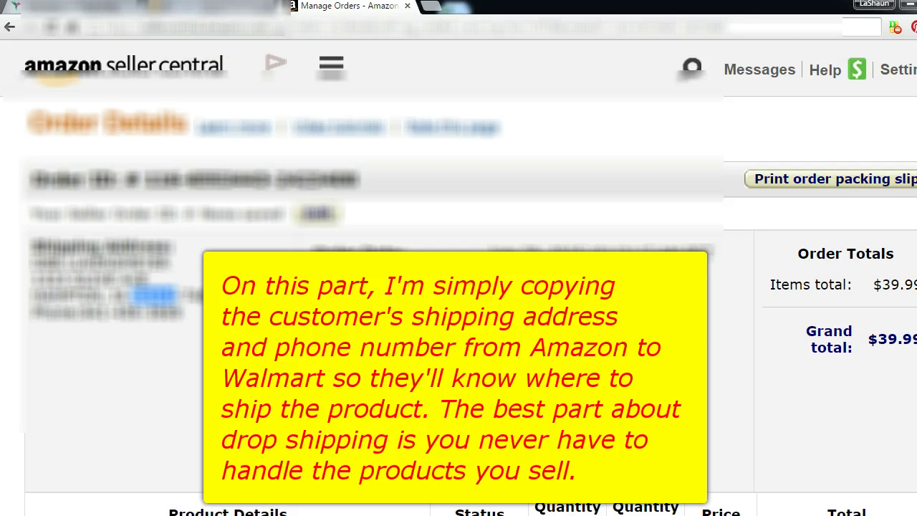
pyautogui.click(235, 10)
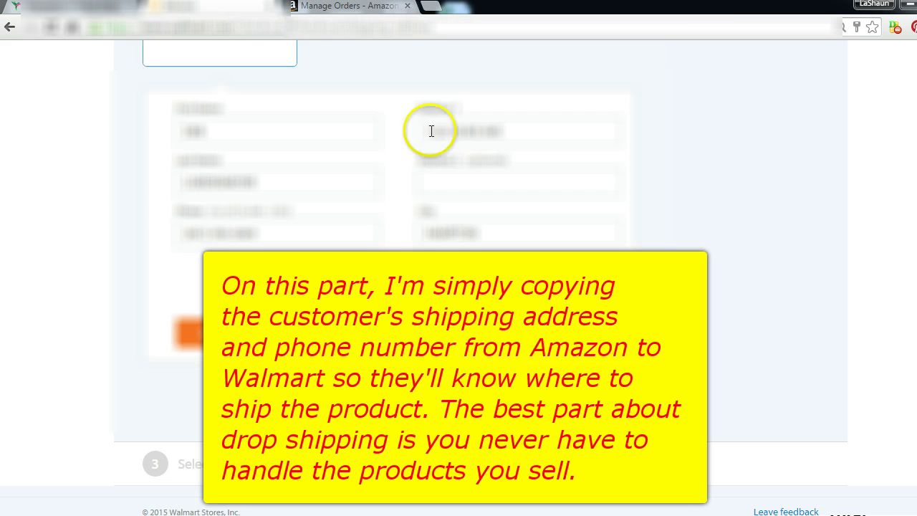
pyautogui.click(497, 291)
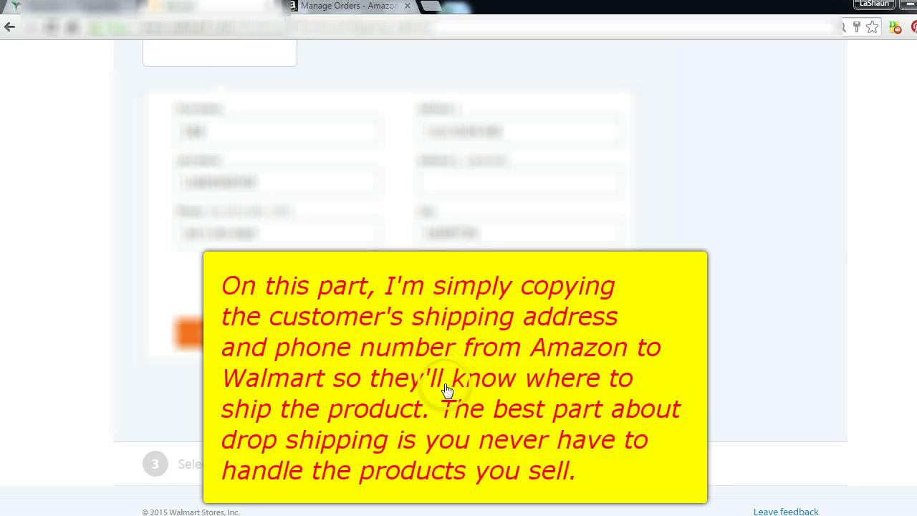
pyautogui.click(533, 415)
pyautogui.click(392, 192)
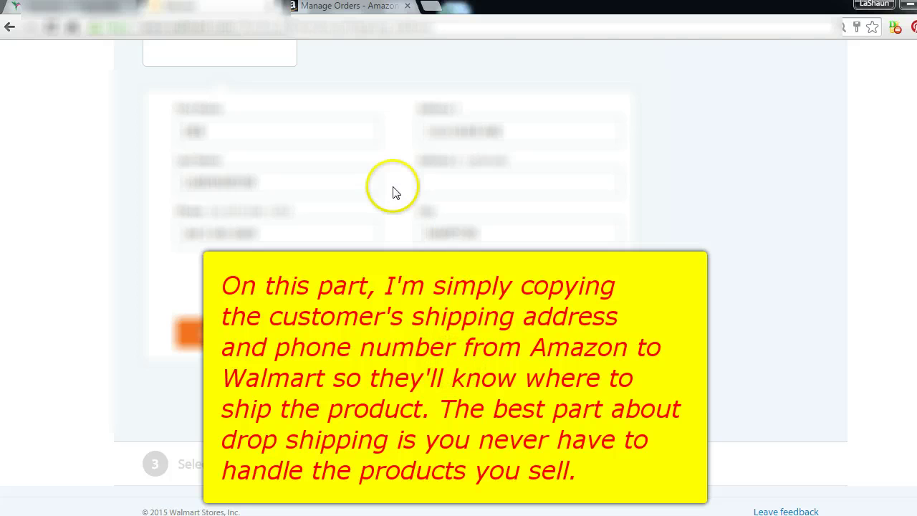
# - Cross-check the Walmart address form against the Amazon order's shipping details
pyautogui.click(301, 6)
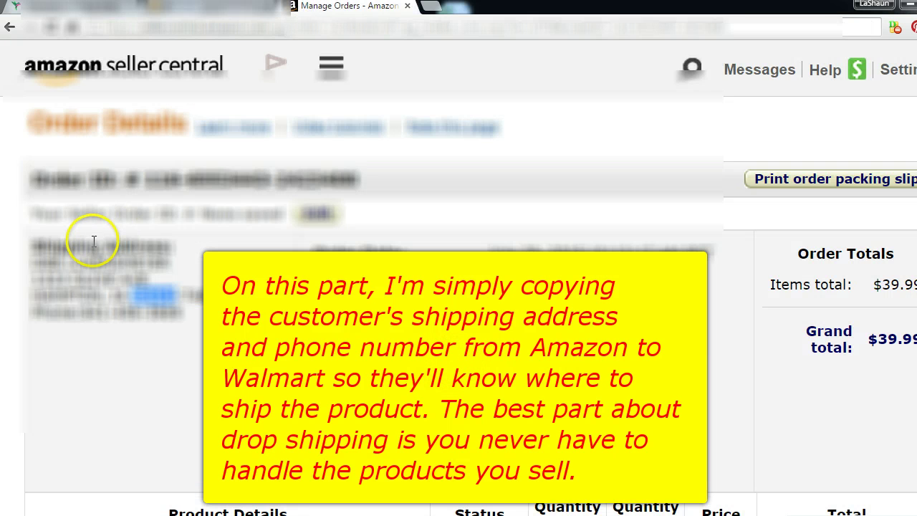
pyautogui.click(249, 9)
pyautogui.click(347, 11)
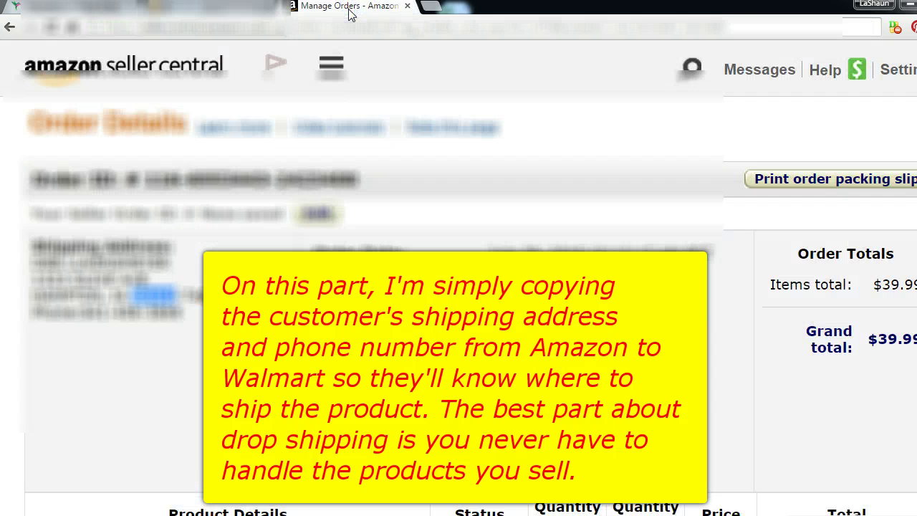
pyautogui.click(243, 9)
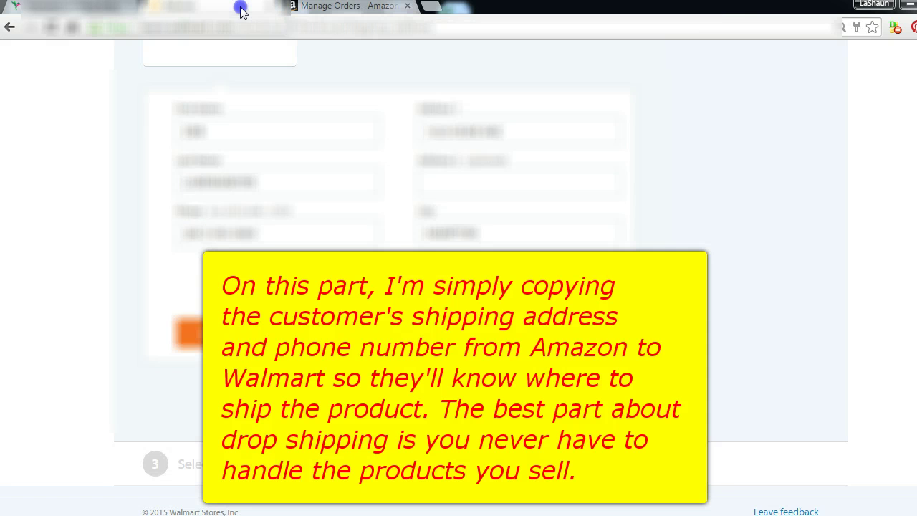
pyautogui.click(349, 10)
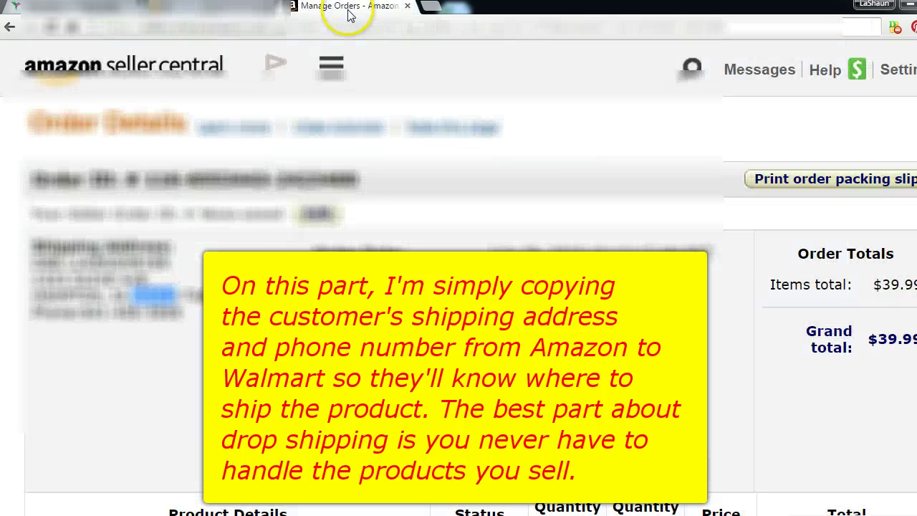
pyautogui.click(240, 324)
pyautogui.click(255, 8)
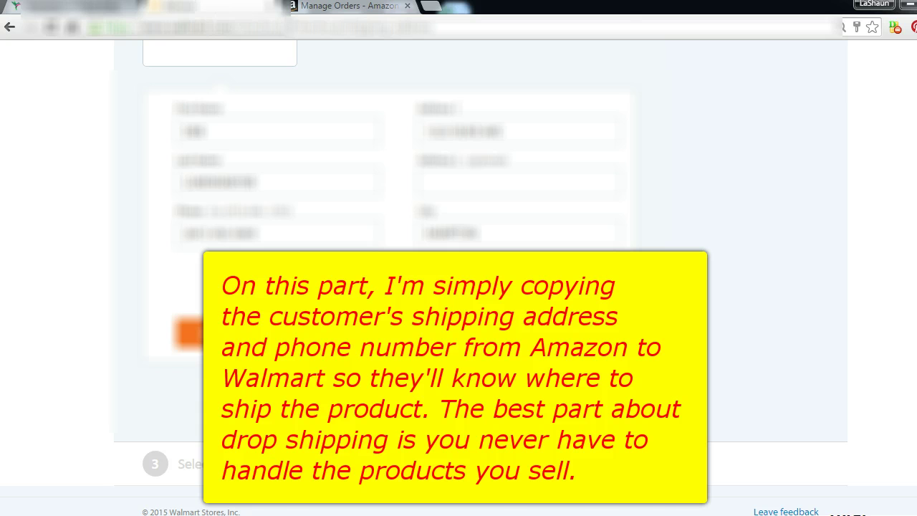
pyautogui.click(322, 7)
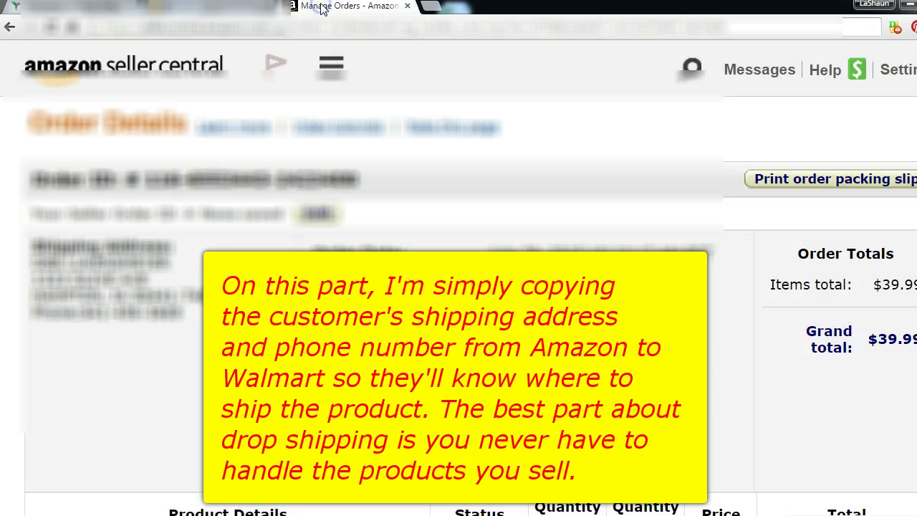
pyautogui.click(212, 10)
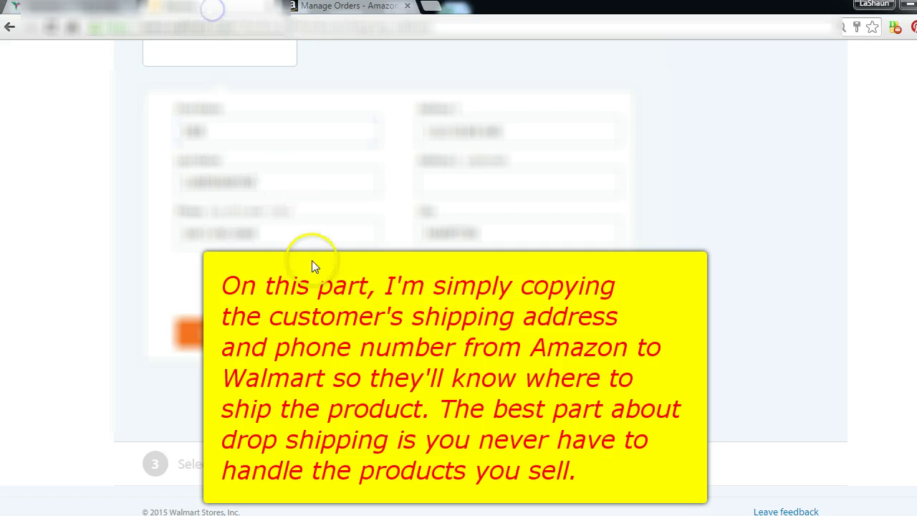
# - Save the new address, find its Selected card in the address grid, and continue to payment
pyautogui.click(232, 337)
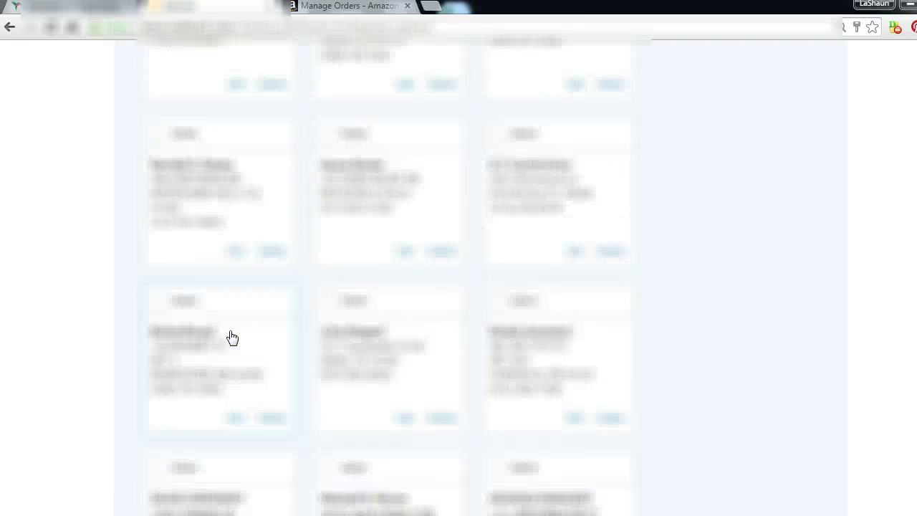
pyautogui.scroll(-8, 231, 336)
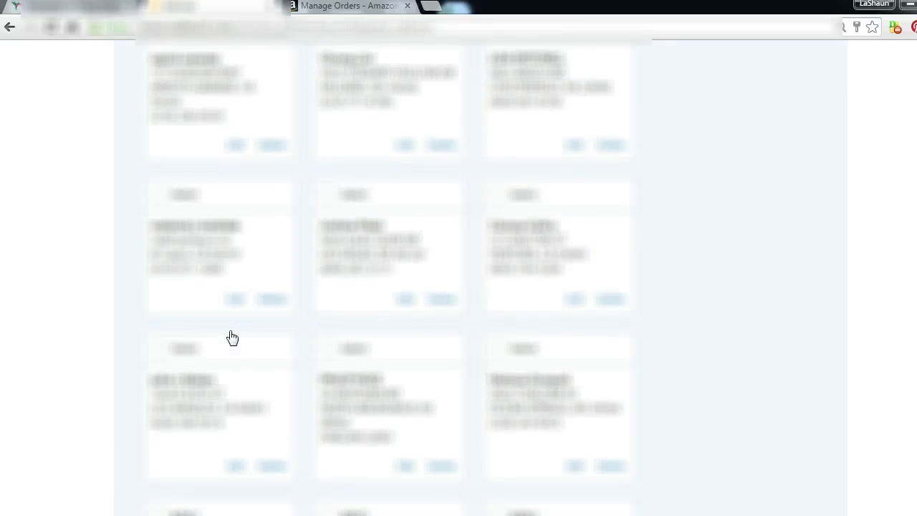
pyautogui.scroll(-8, 231, 337)
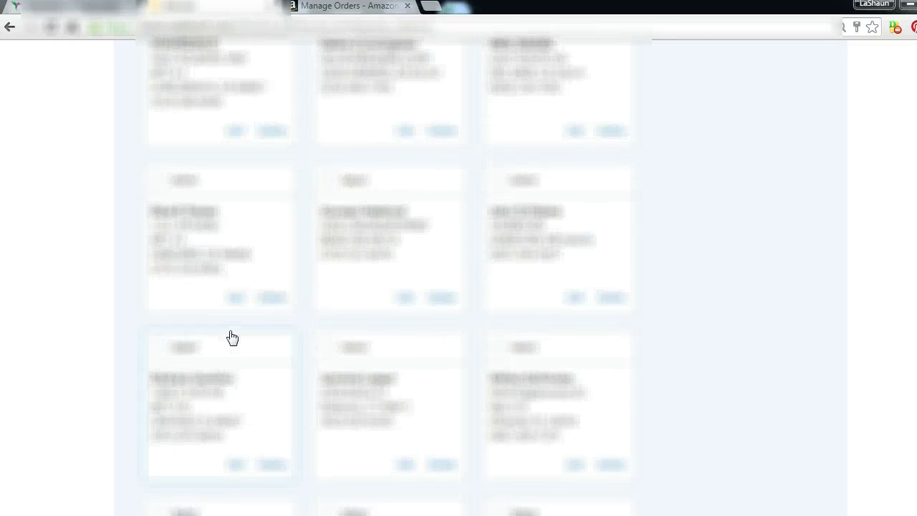
pyautogui.scroll(-8, 232, 336)
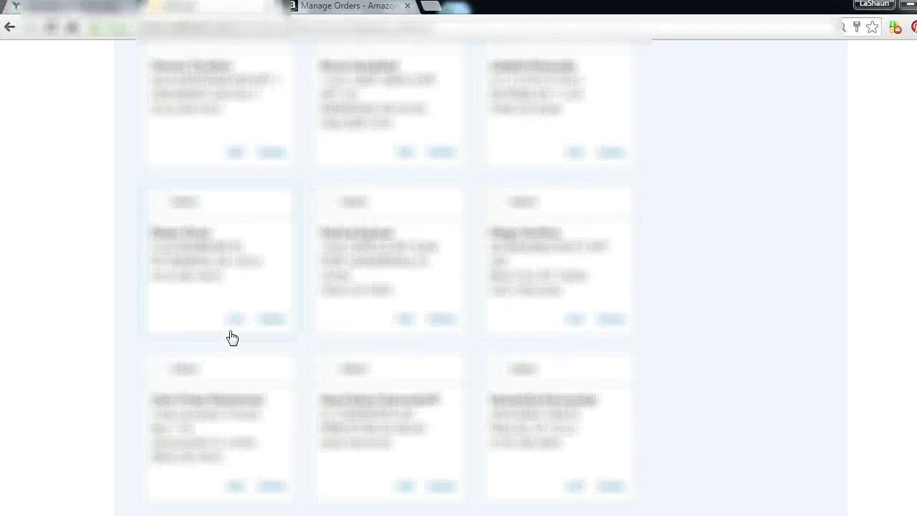
pyautogui.scroll(-8, 231, 337)
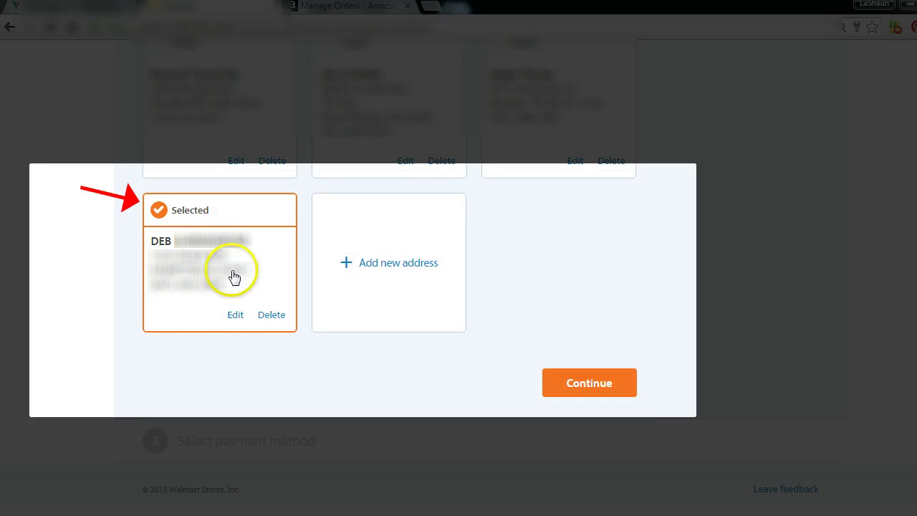
pyautogui.click(596, 376)
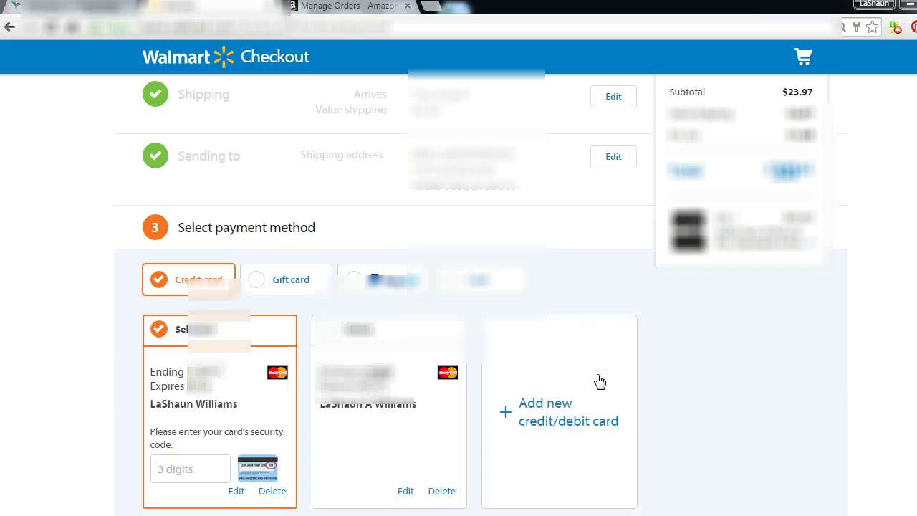
# - Choose the second saved Mastercard and enter its 3-digit security code
pyautogui.click(324, 330)
pyautogui.click(377, 466)
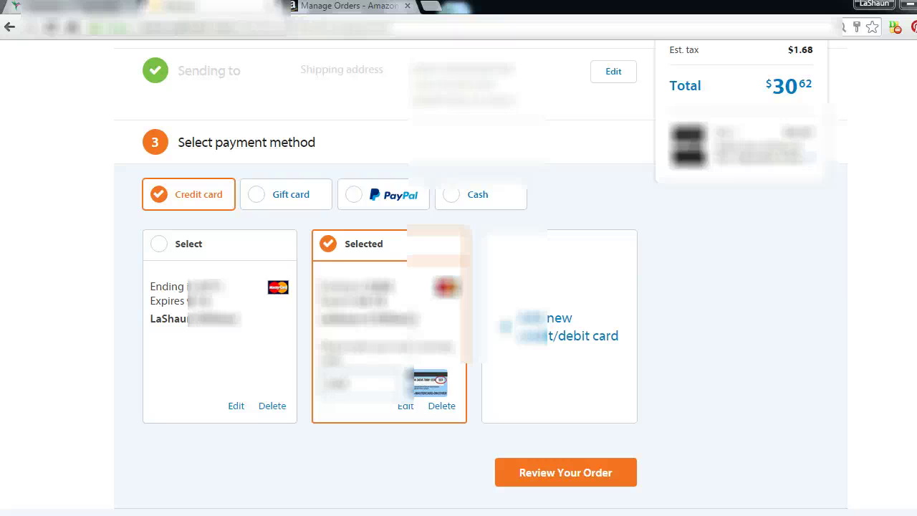
# - Open the order review showing the $30.62 total and decline Chrome's translation offer
pyautogui.click(595, 473)
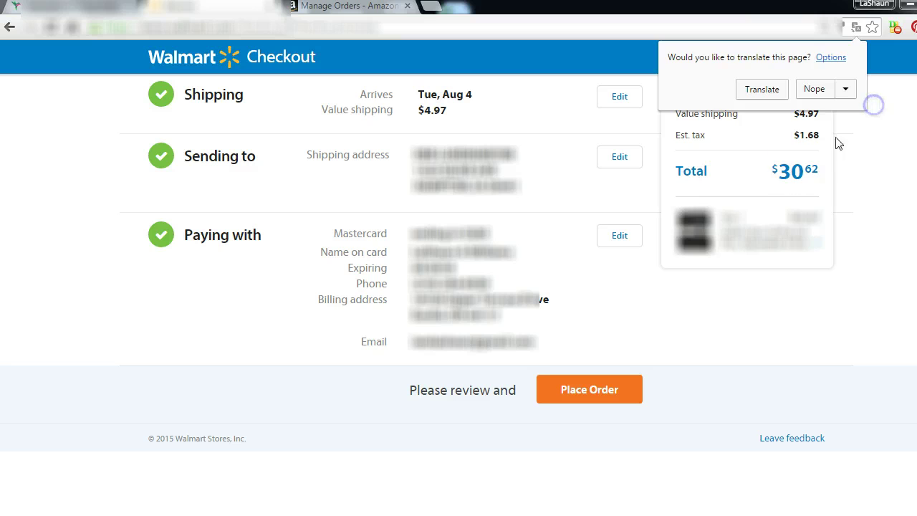
pyautogui.click(814, 89)
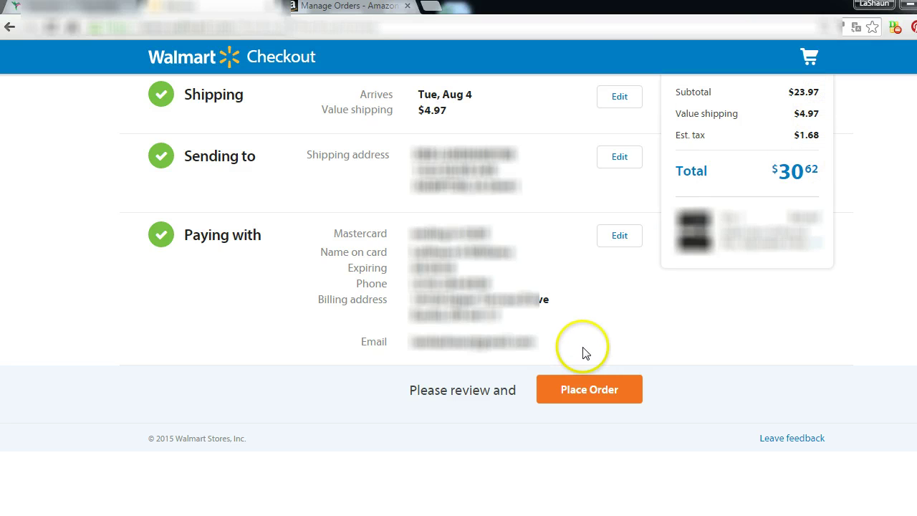
# - Place the $30.62 Walmart.com order from the review page
pyautogui.click(590, 391)
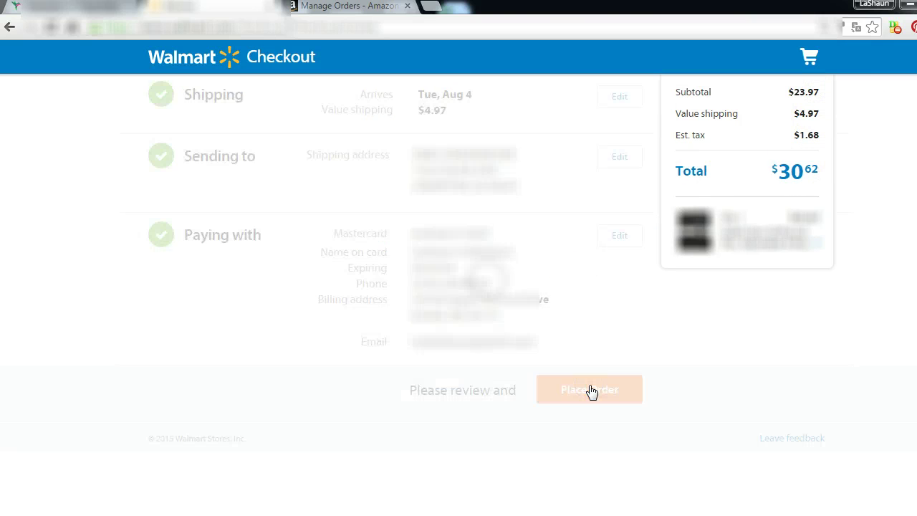